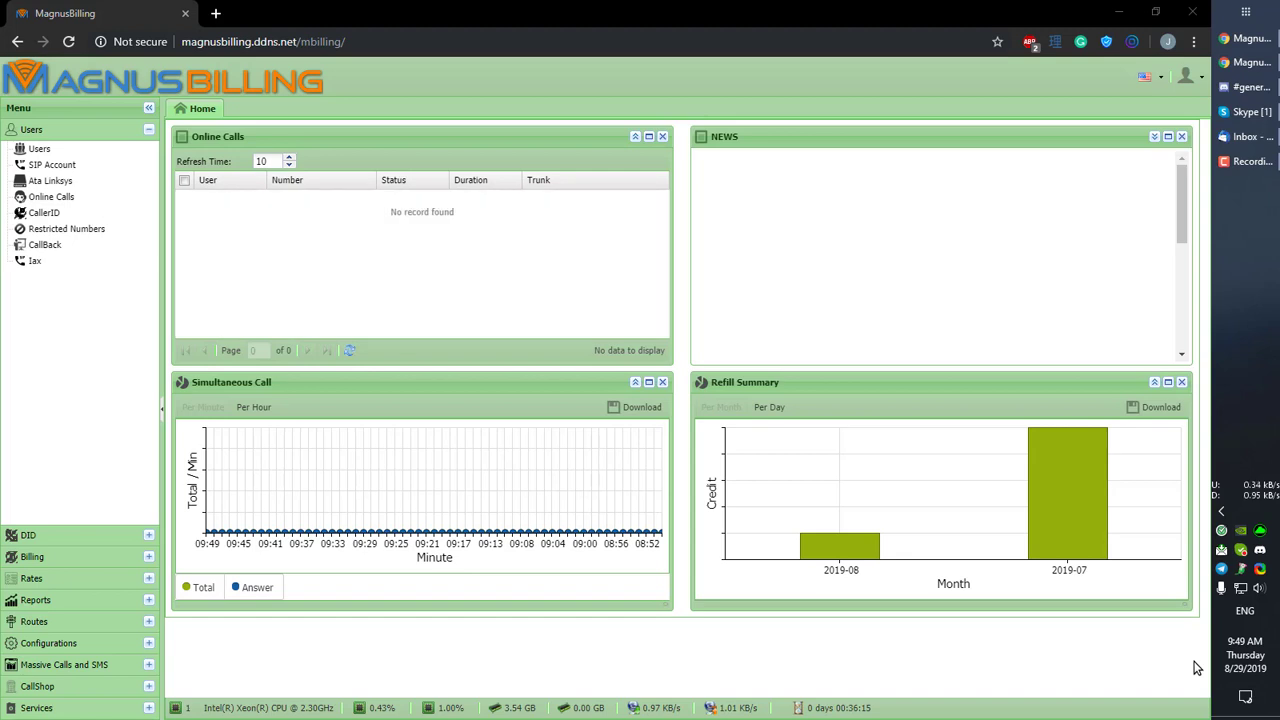
# Step: Open the DID list from the DID section of the left menu
pyautogui.click(60, 535)
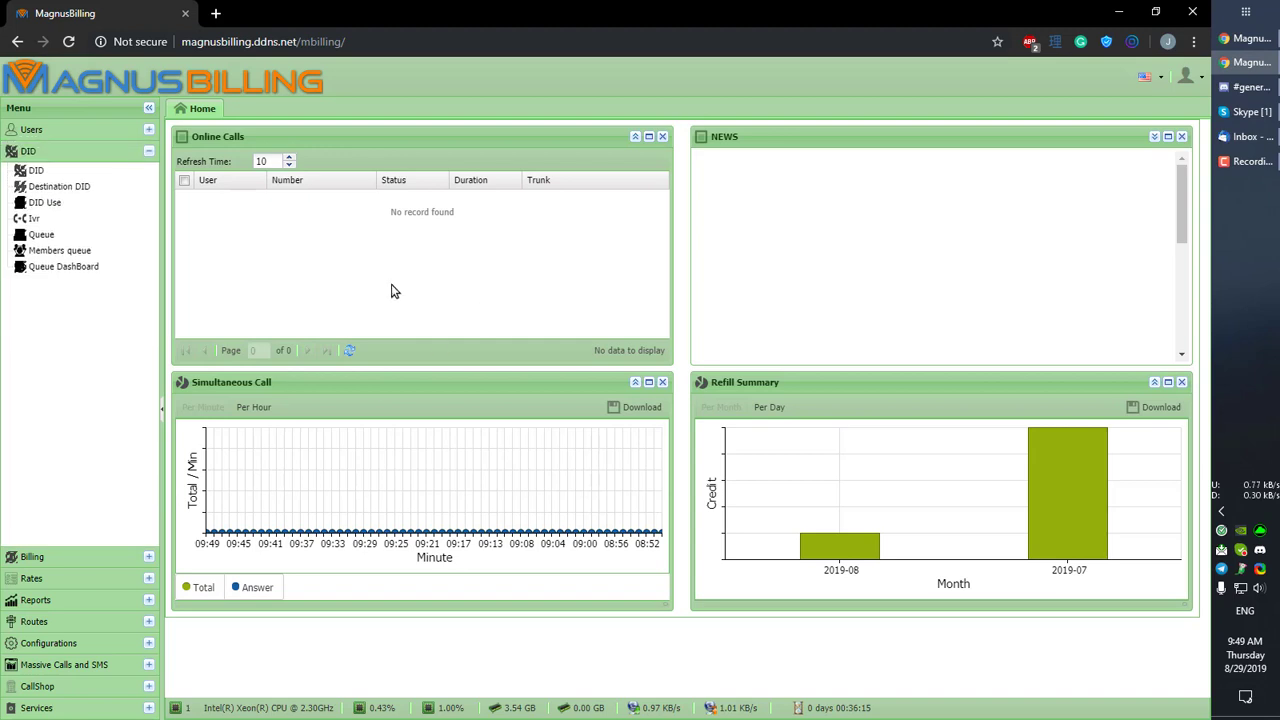
pyautogui.click(36, 171)
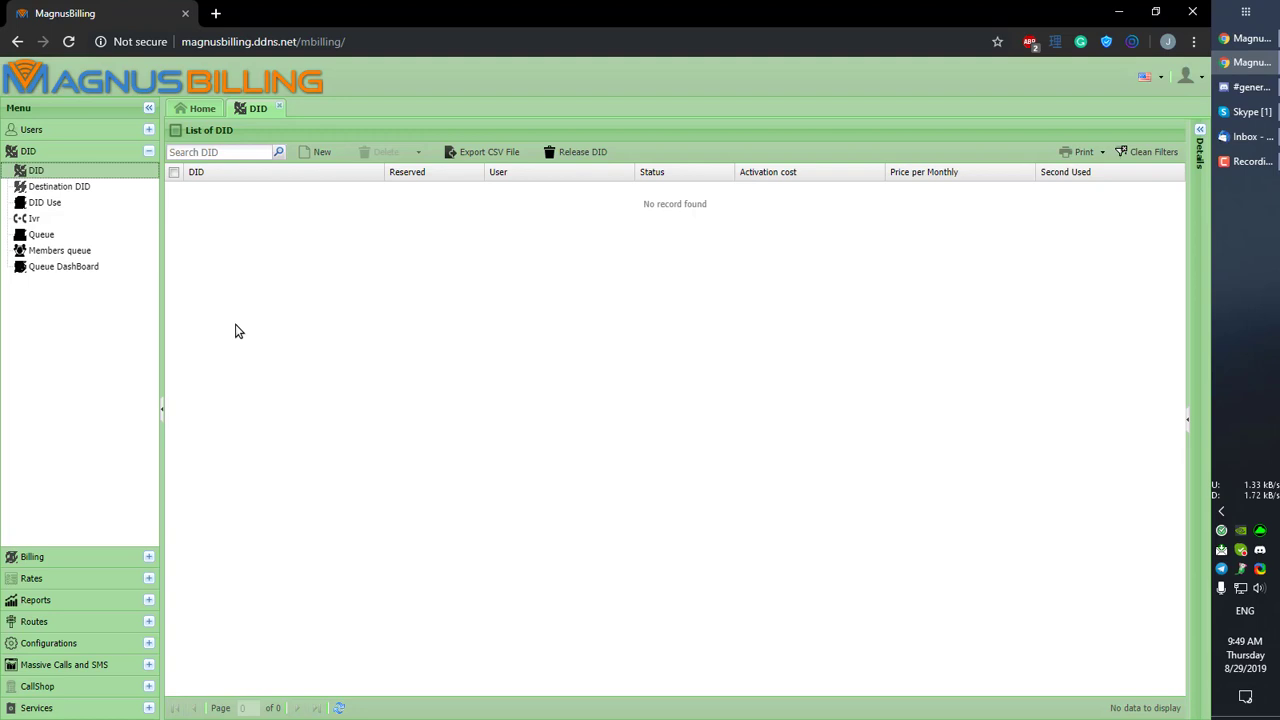
pyautogui.click(312, 154)
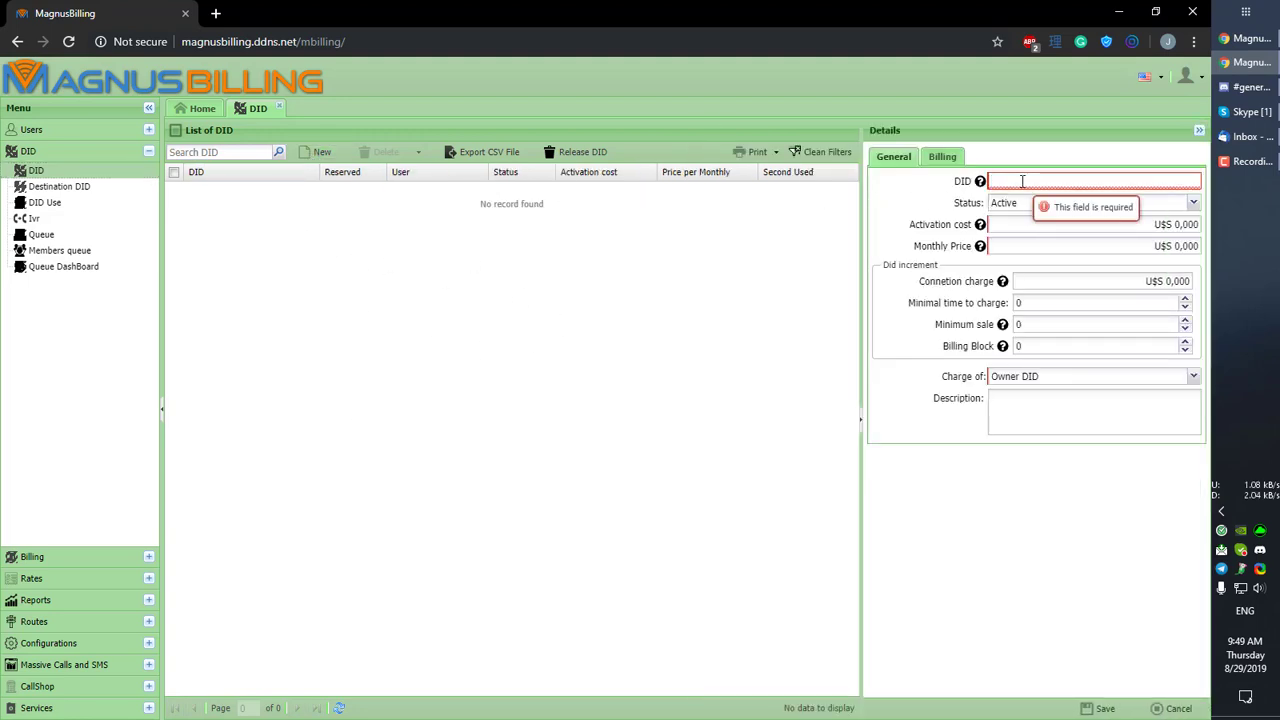
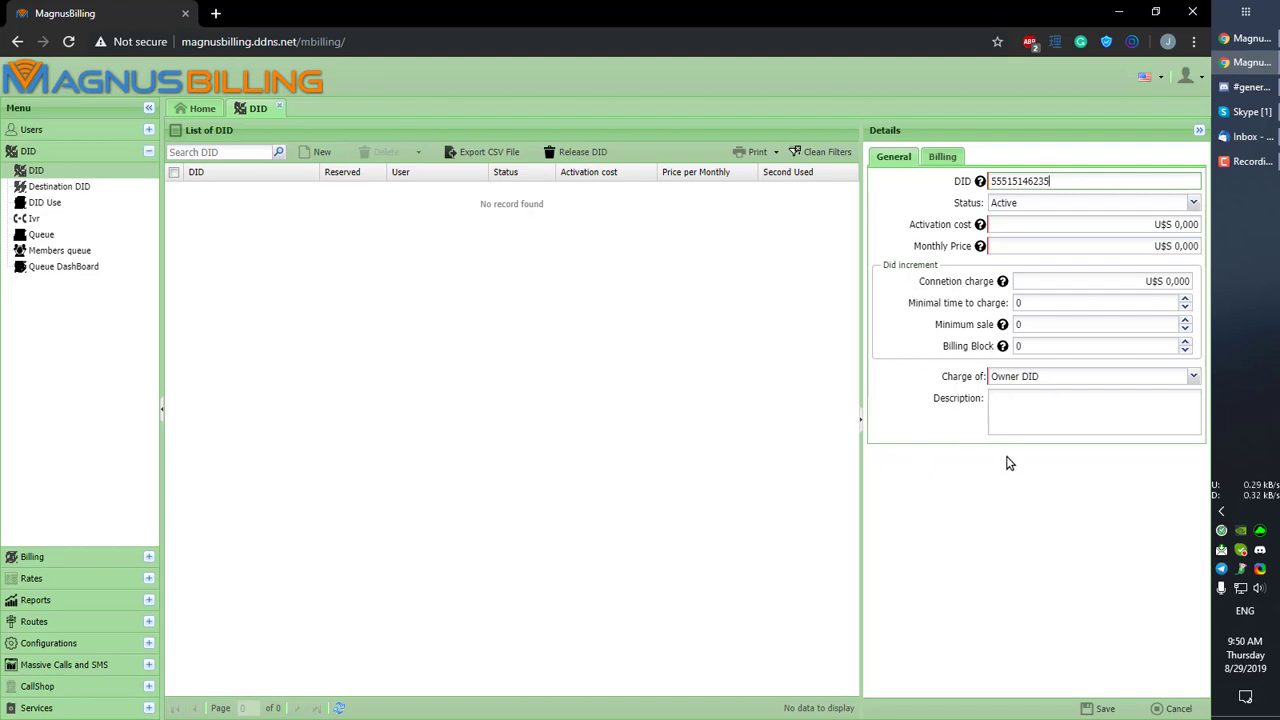
pyautogui.click(1074, 412)
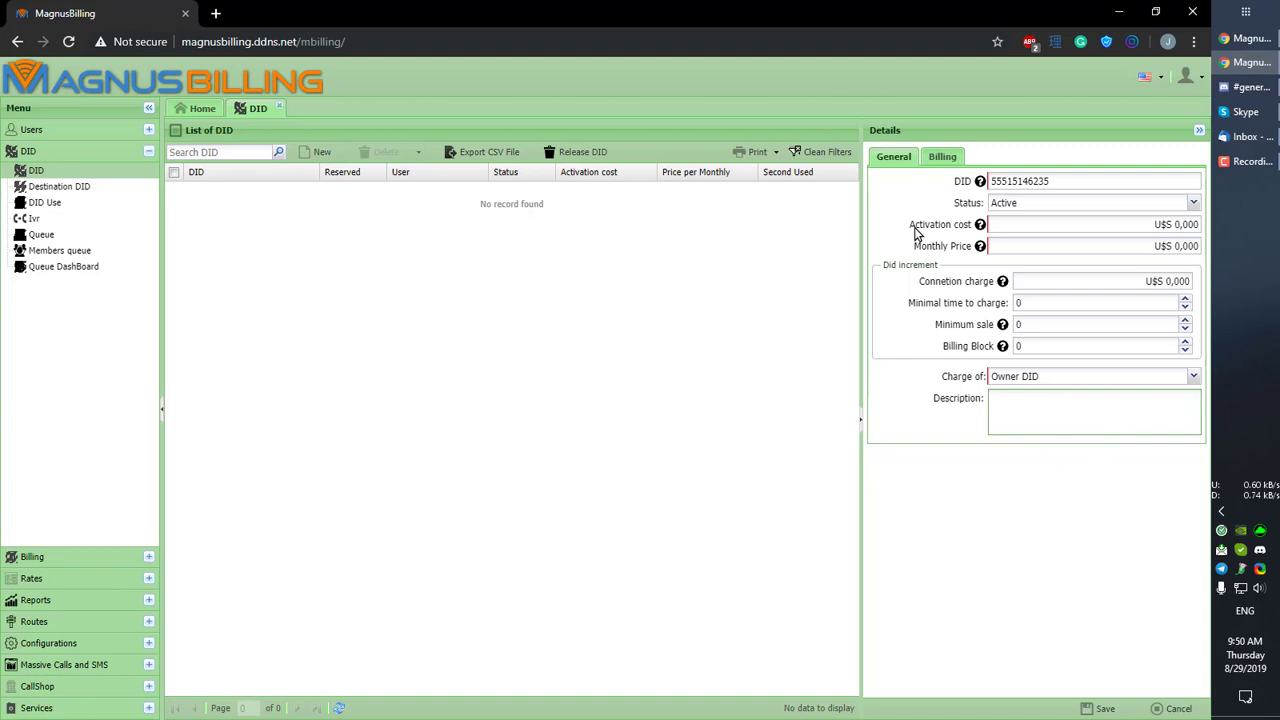
pyautogui.click(942, 157)
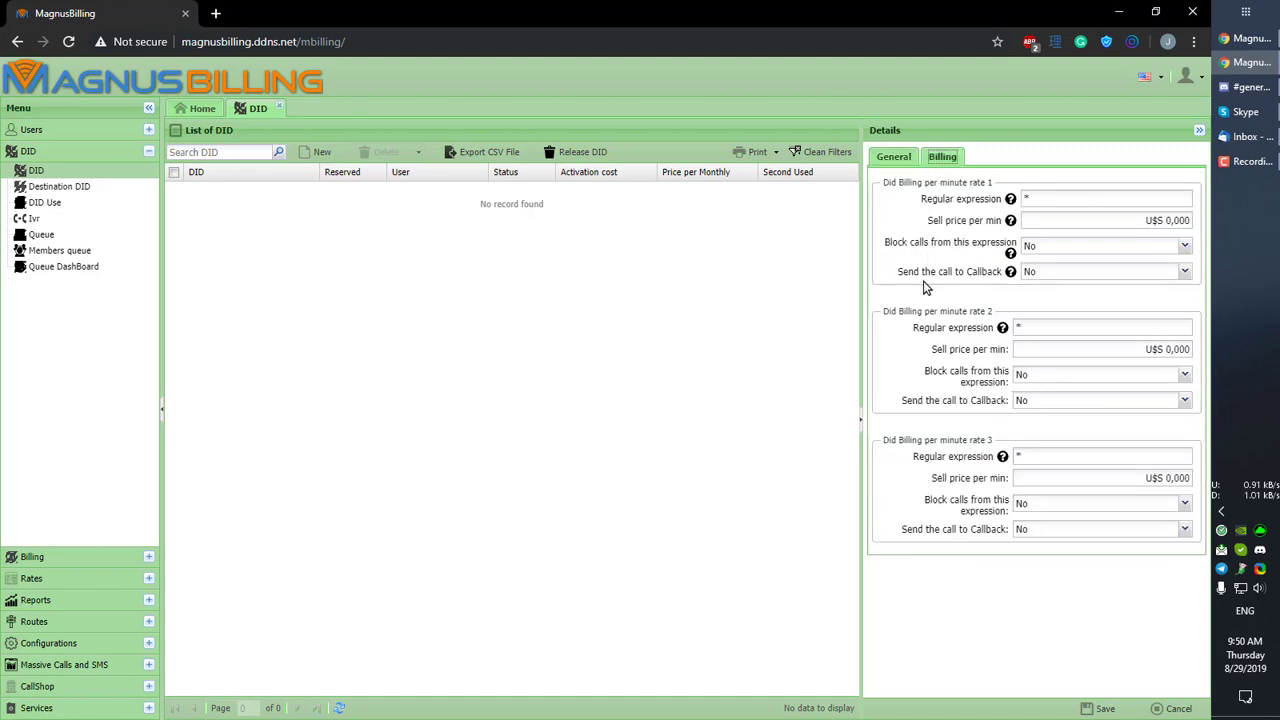
pyautogui.click(894, 157)
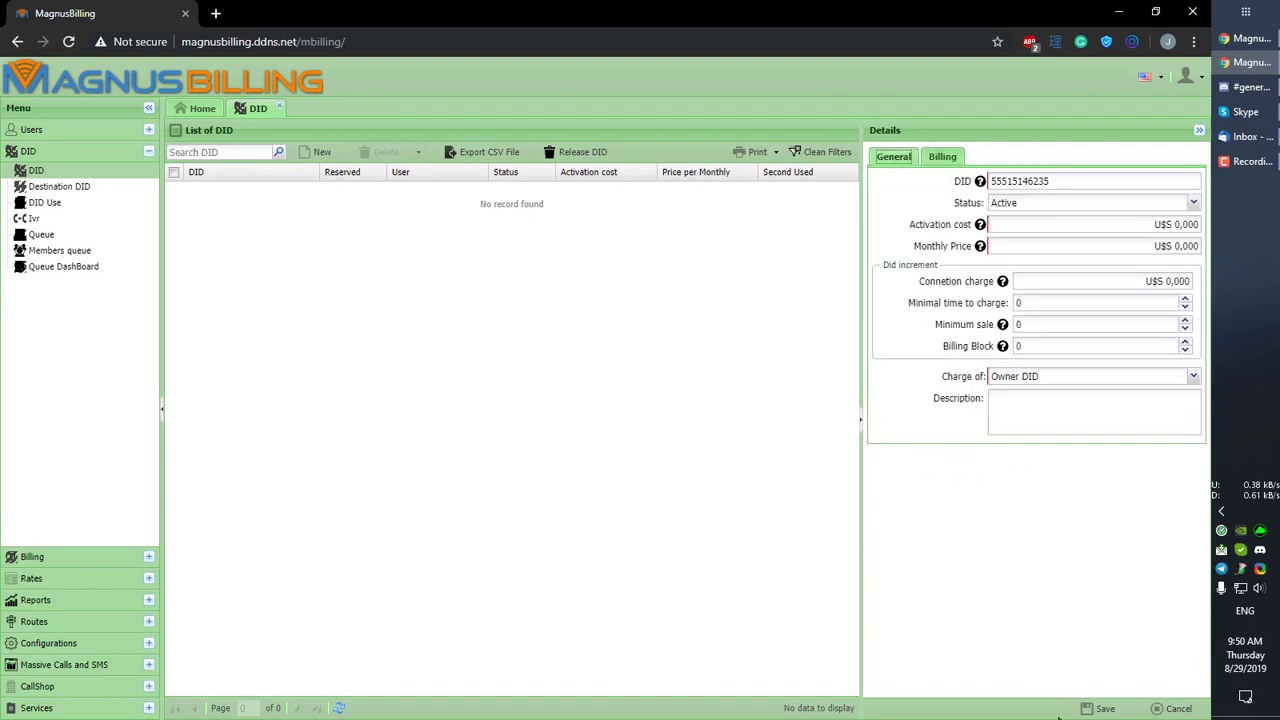
pyautogui.click(950, 157)
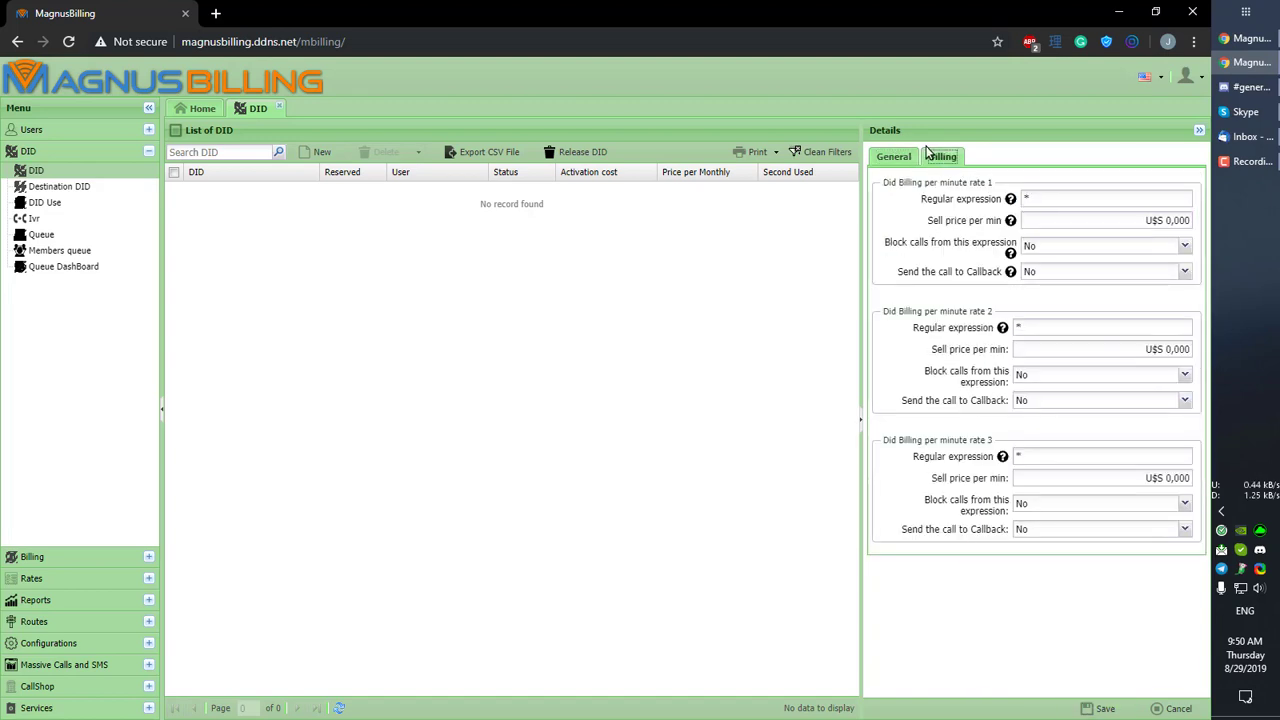
pyautogui.click(893, 158)
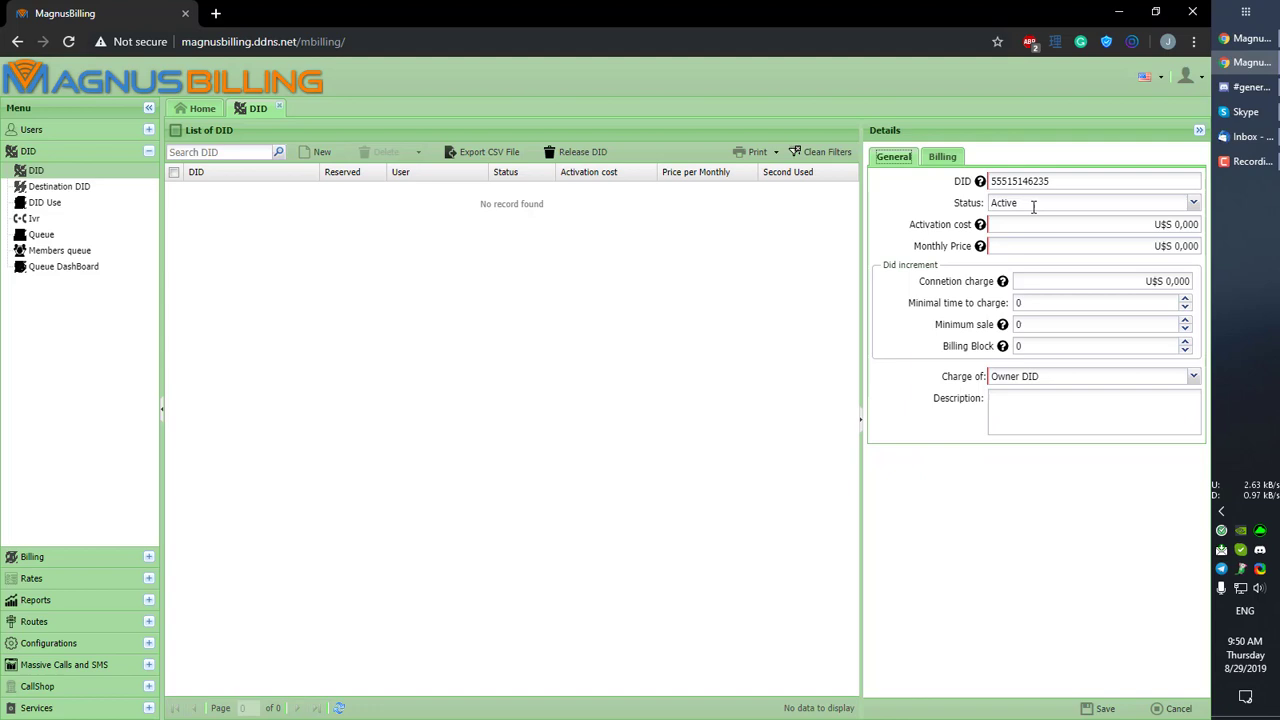
pyautogui.click(1098, 708)
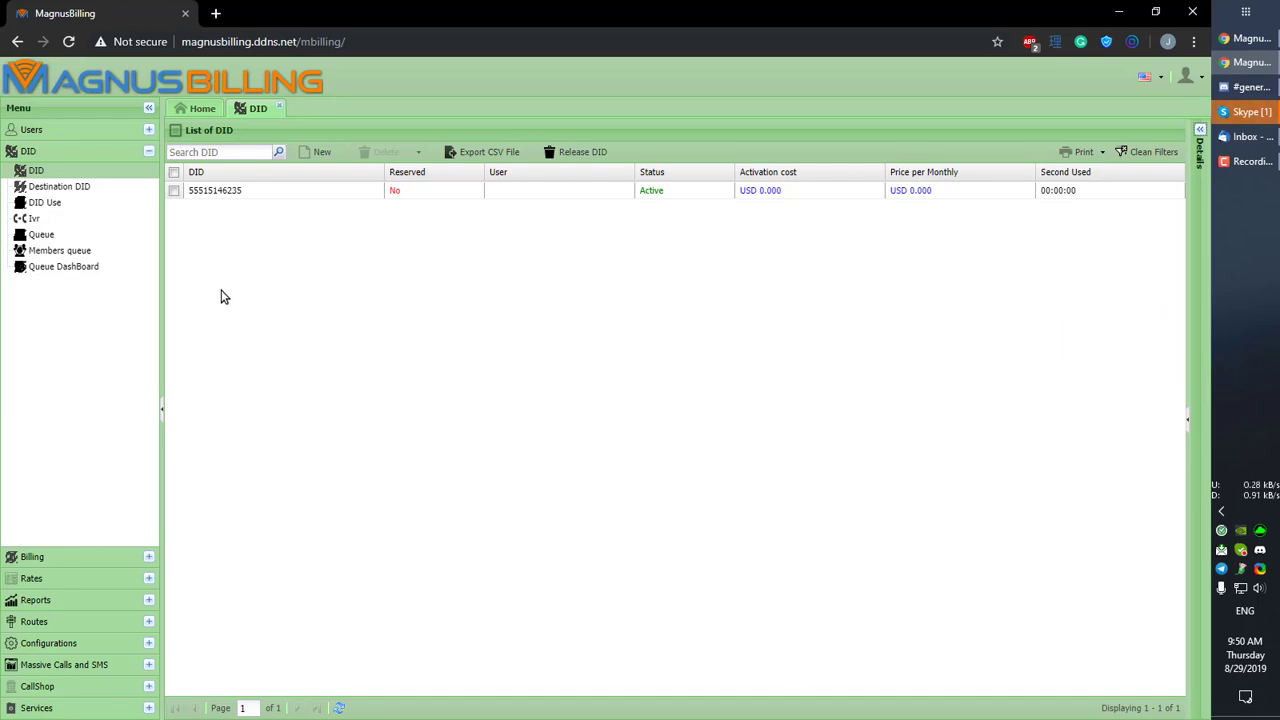
pyautogui.click(91, 187)
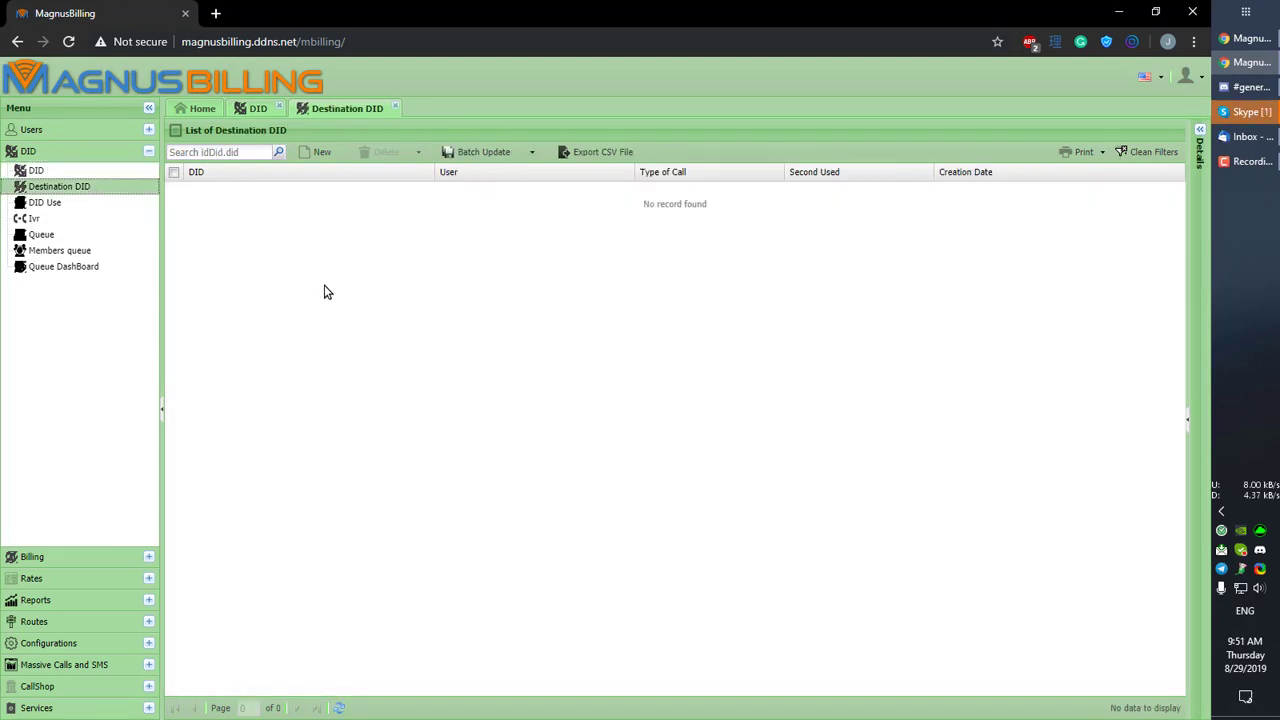
pyautogui.click(256, 110)
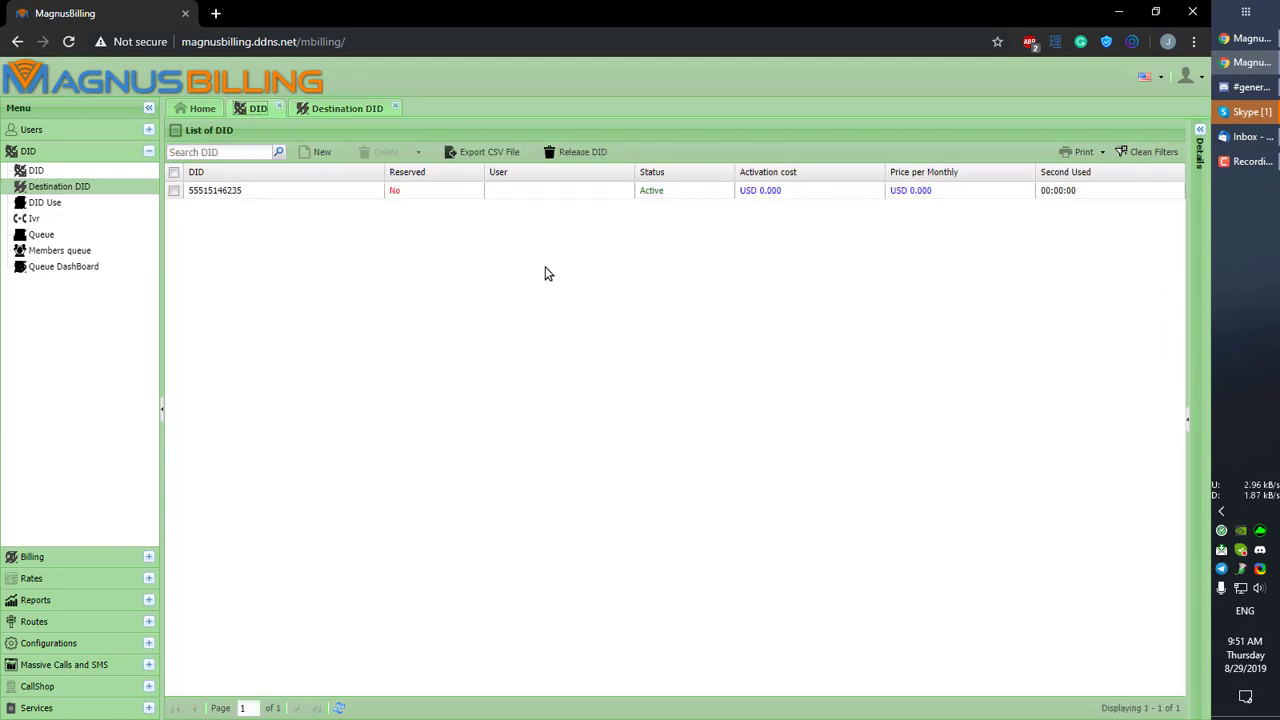
pyautogui.click(325, 113)
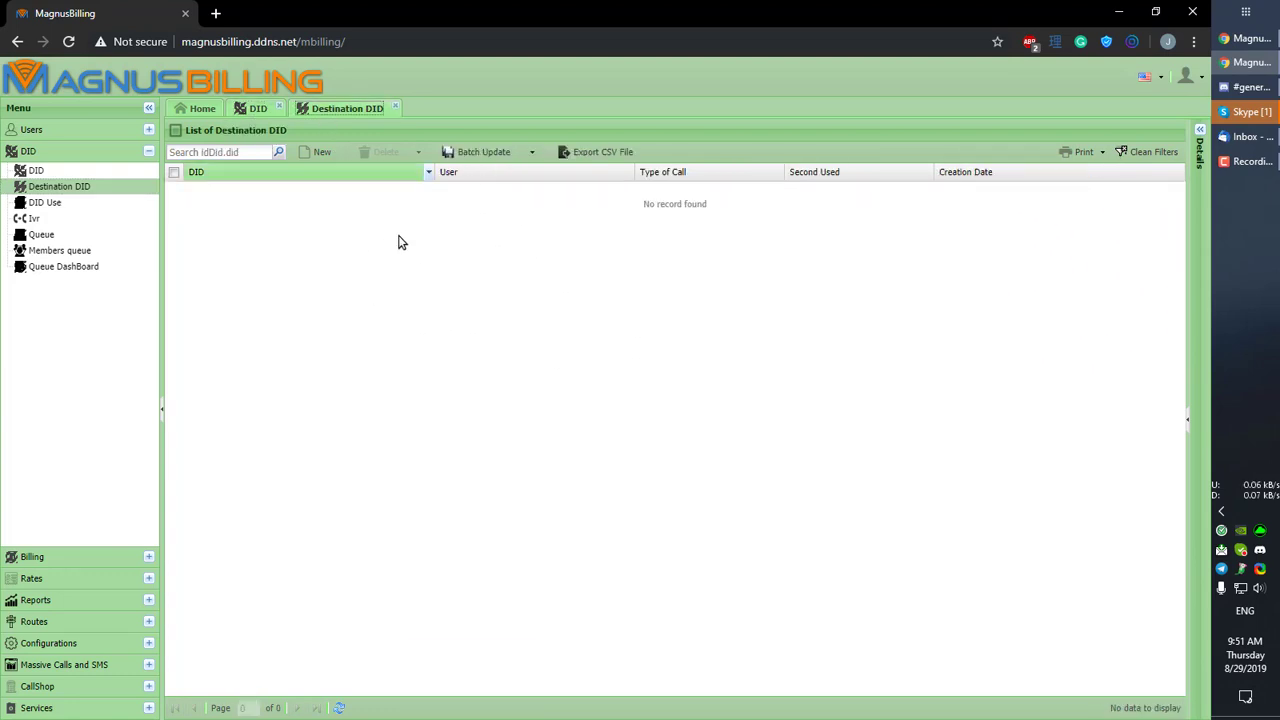
pyautogui.click(322, 153)
pyautogui.click(1181, 155)
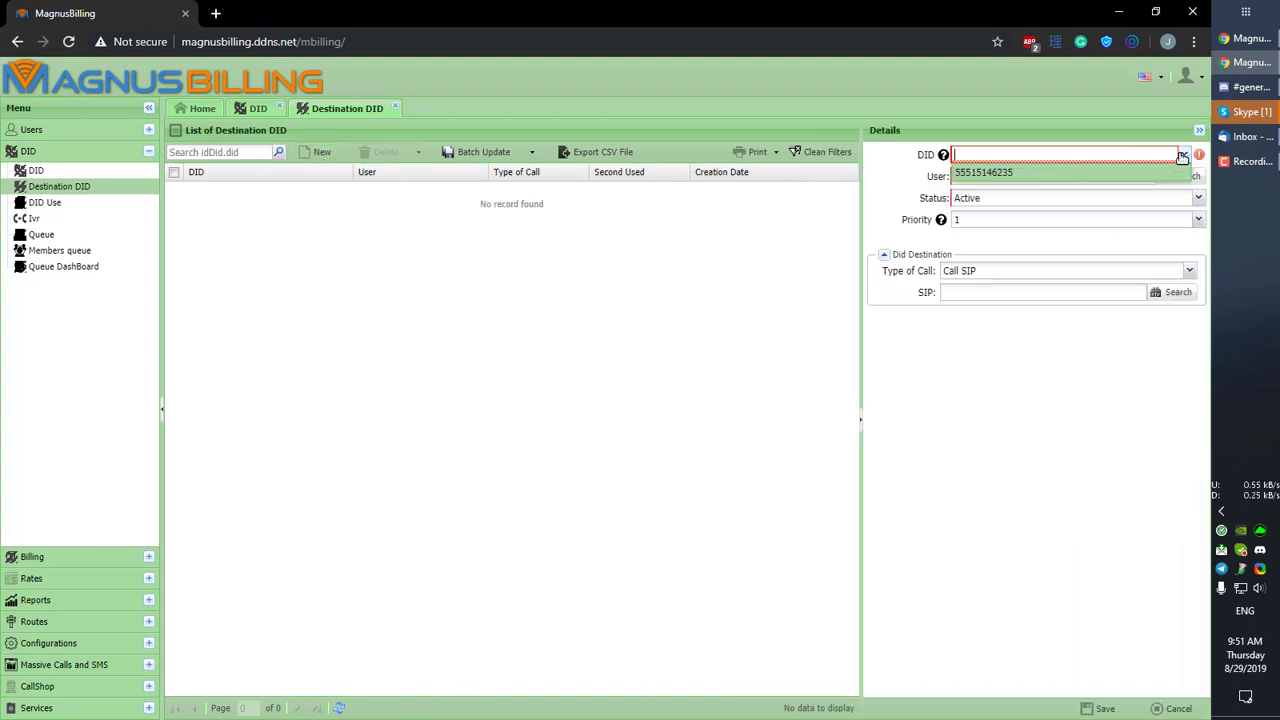
pyautogui.click(978, 172)
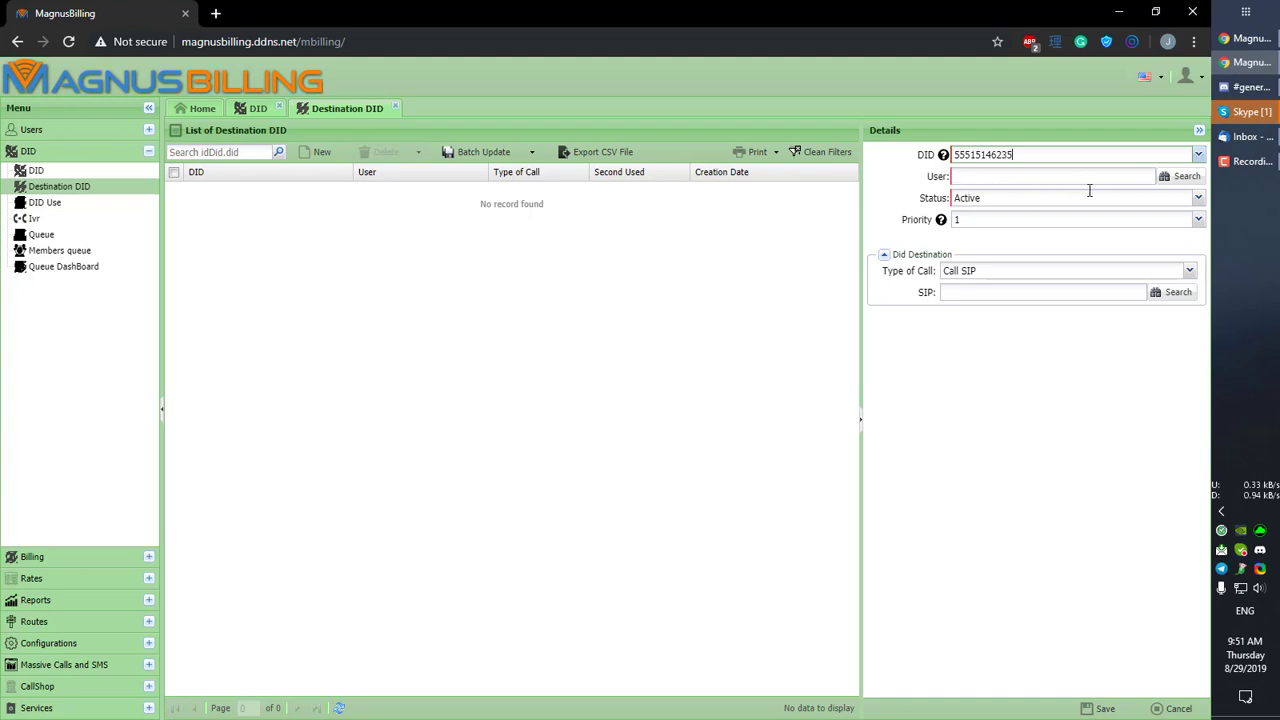
pyautogui.click(1176, 179)
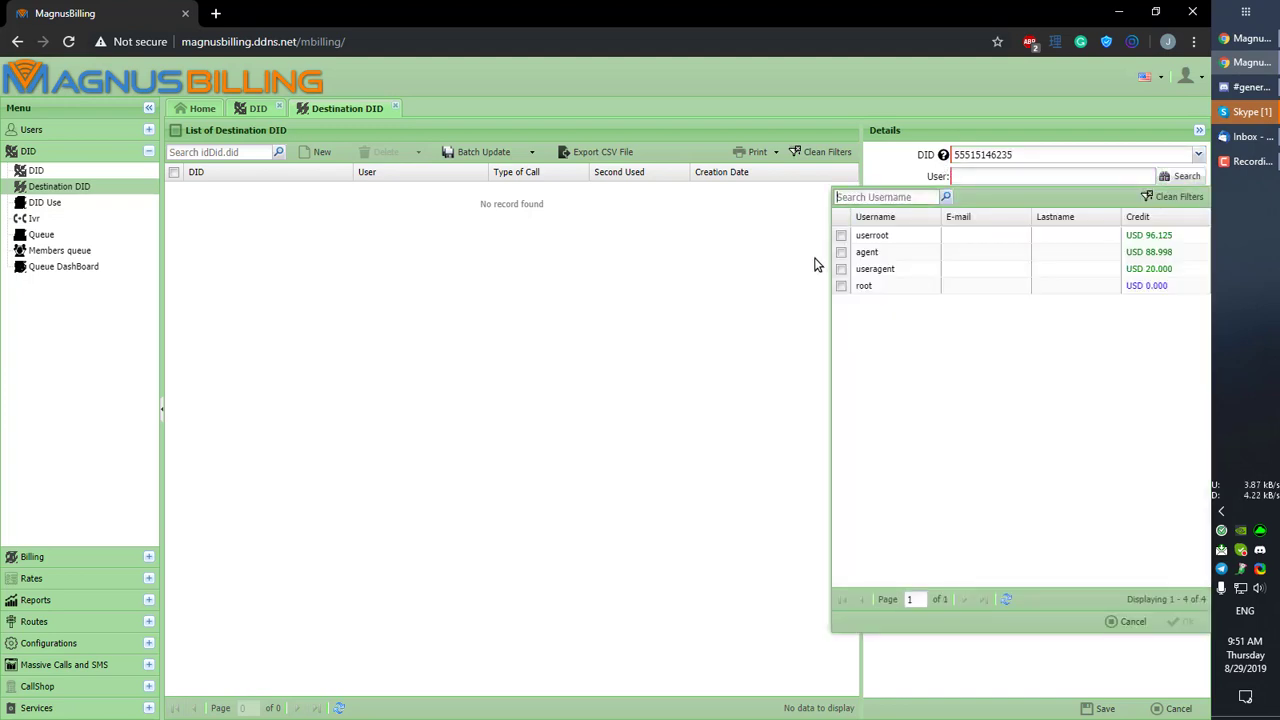
pyautogui.doubleClick(872, 235)
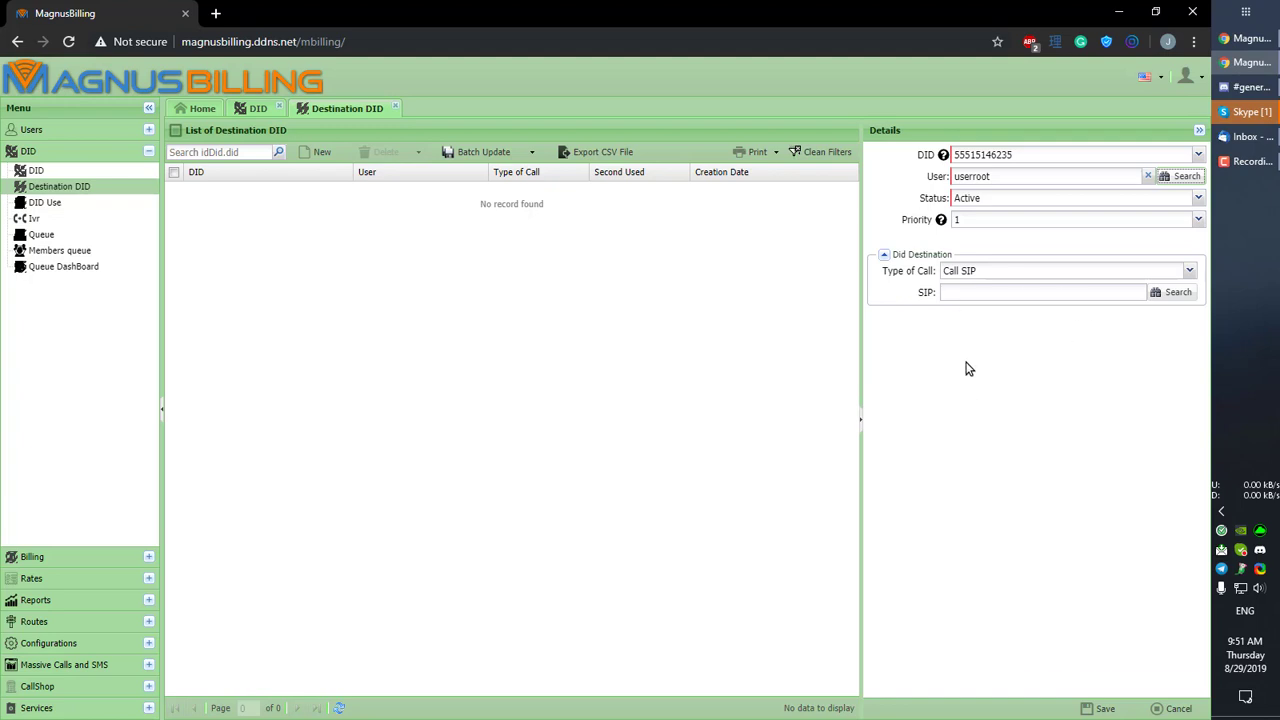
pyautogui.click(1189, 272)
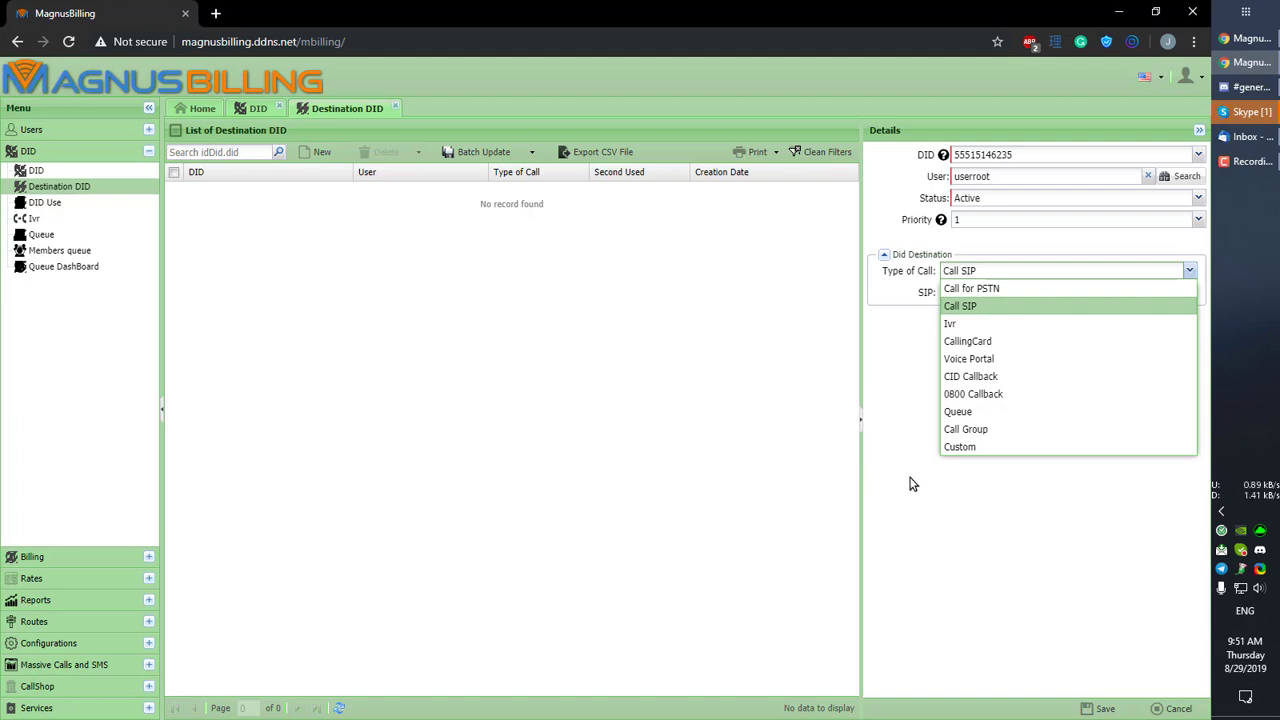
pyautogui.click(1043, 448)
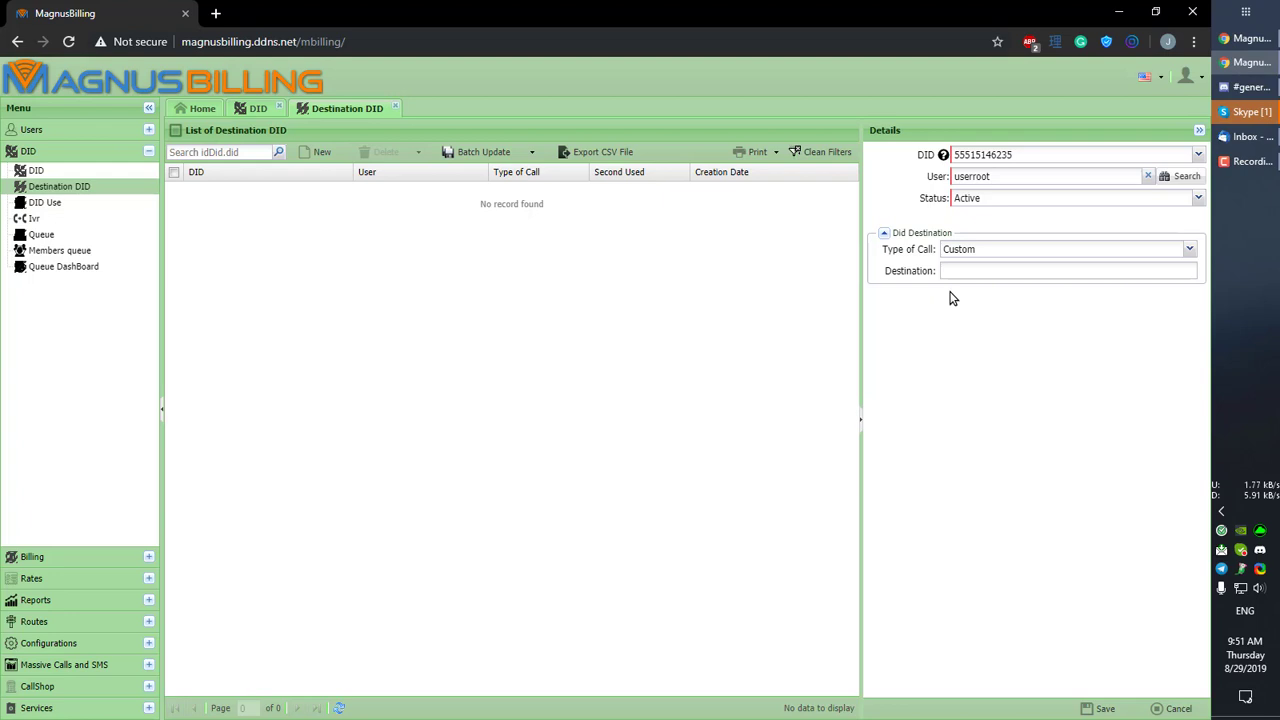
pyautogui.click(996, 274)
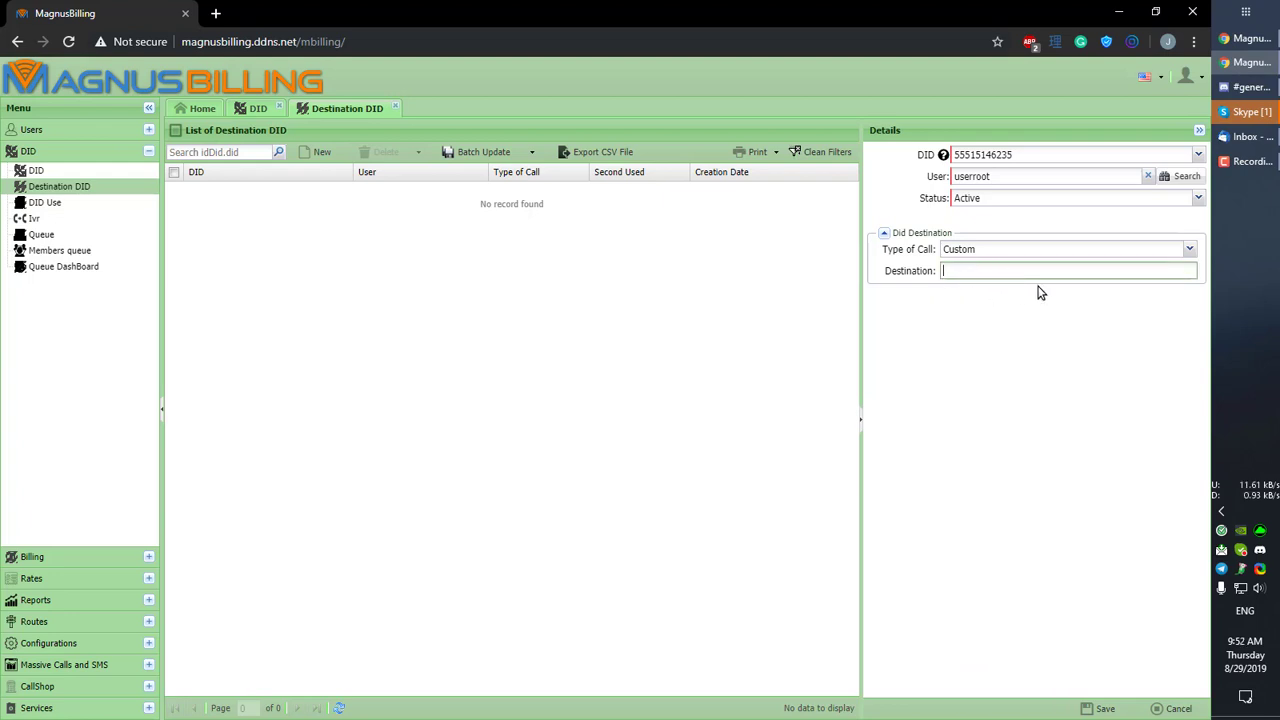
pyautogui.click(1108, 251)
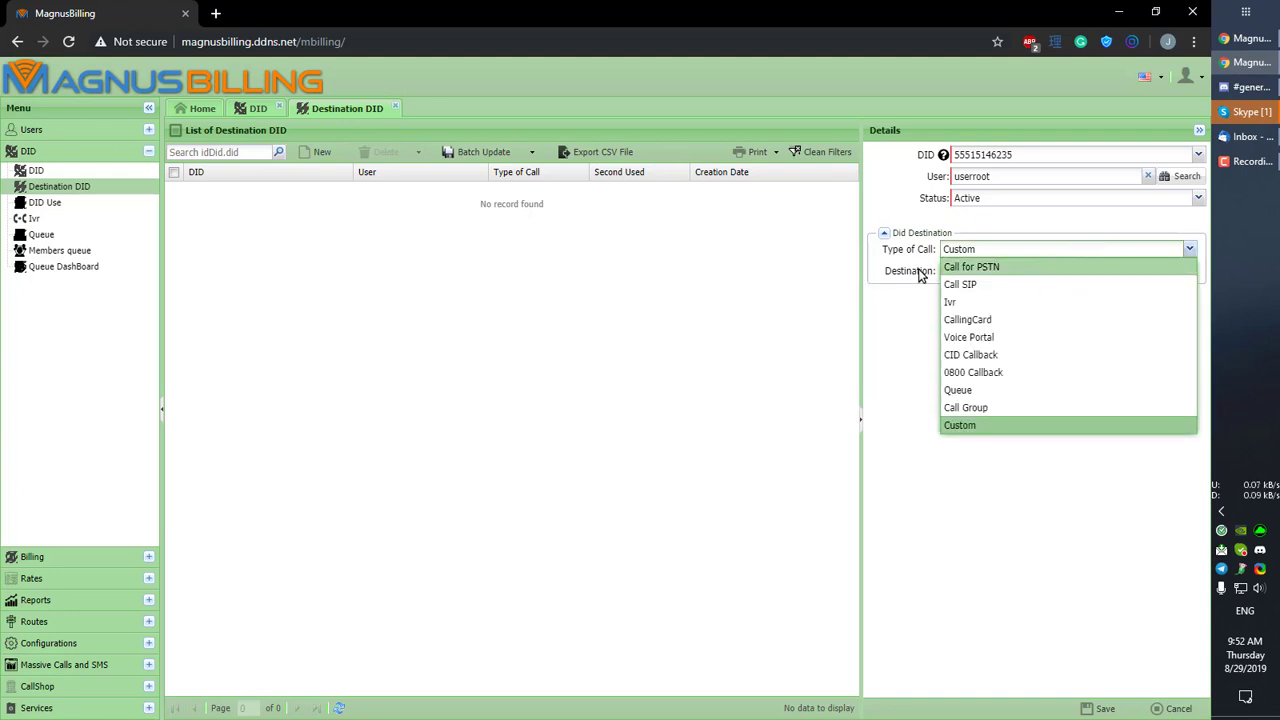
pyautogui.click(997, 286)
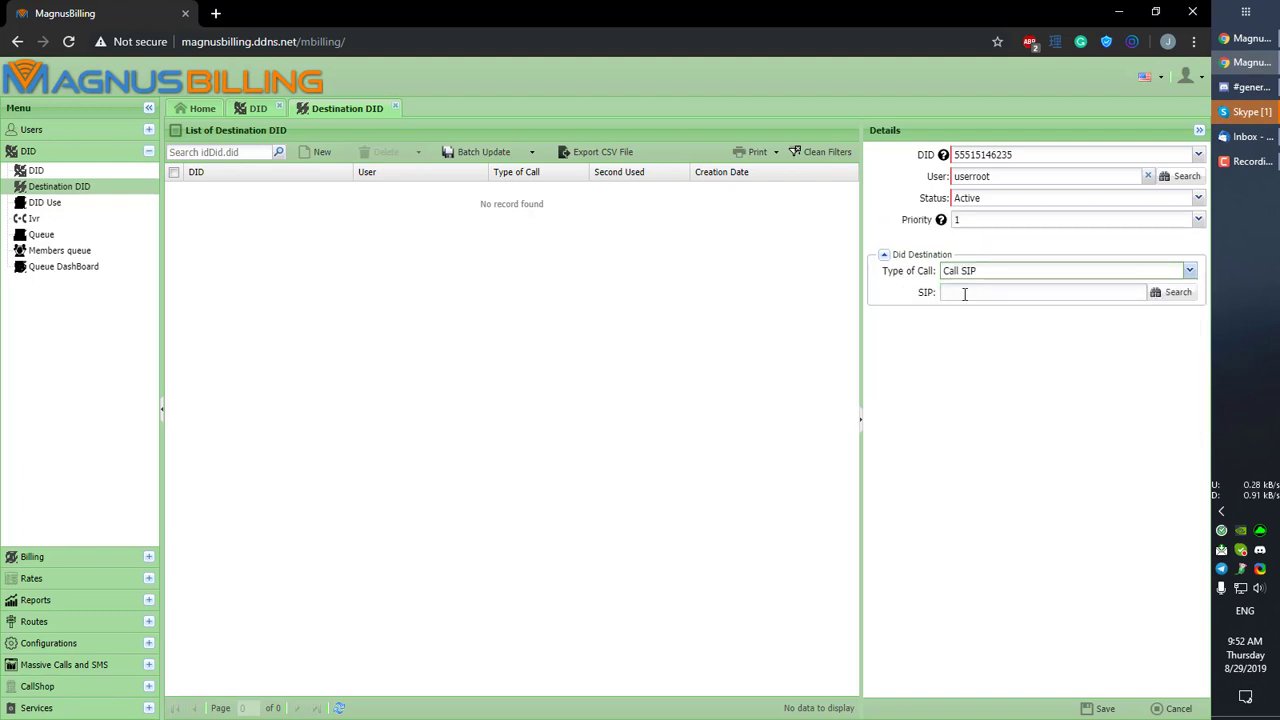
# Step: Pick useragent as the SIP account and keep Call SIP as the call type
pyautogui.click(1170, 294)
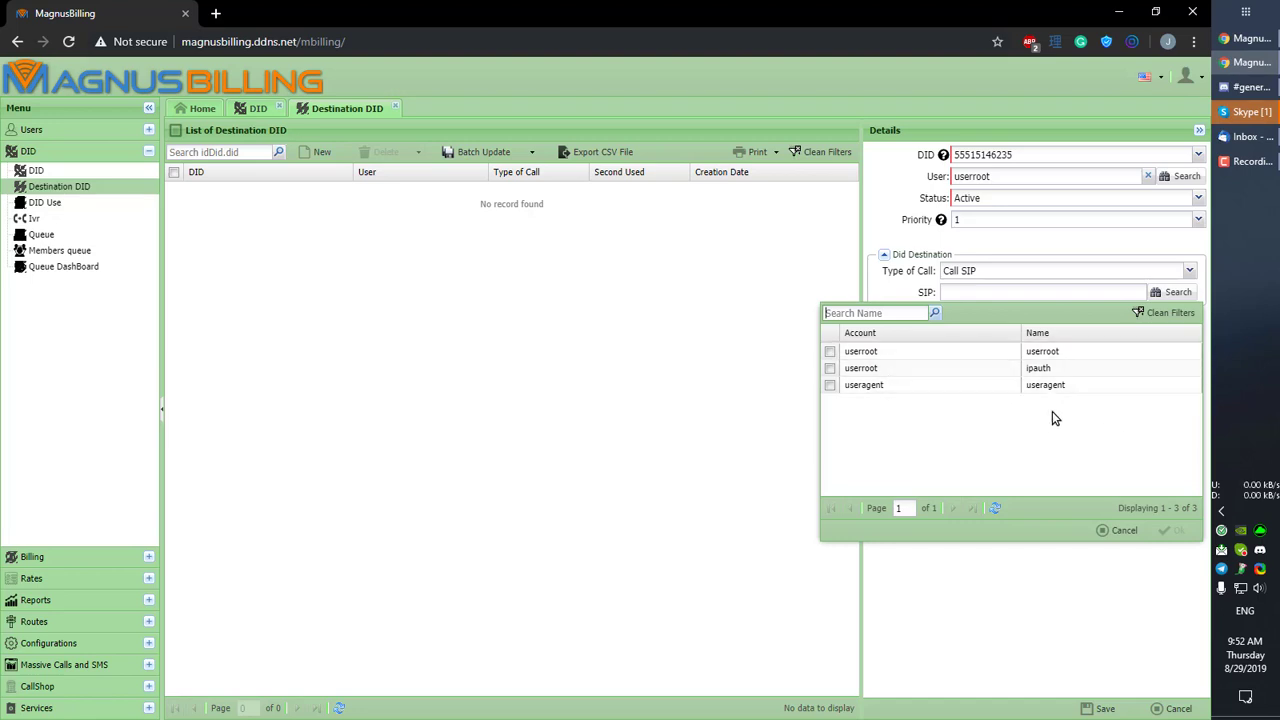
pyautogui.doubleClick(935, 386)
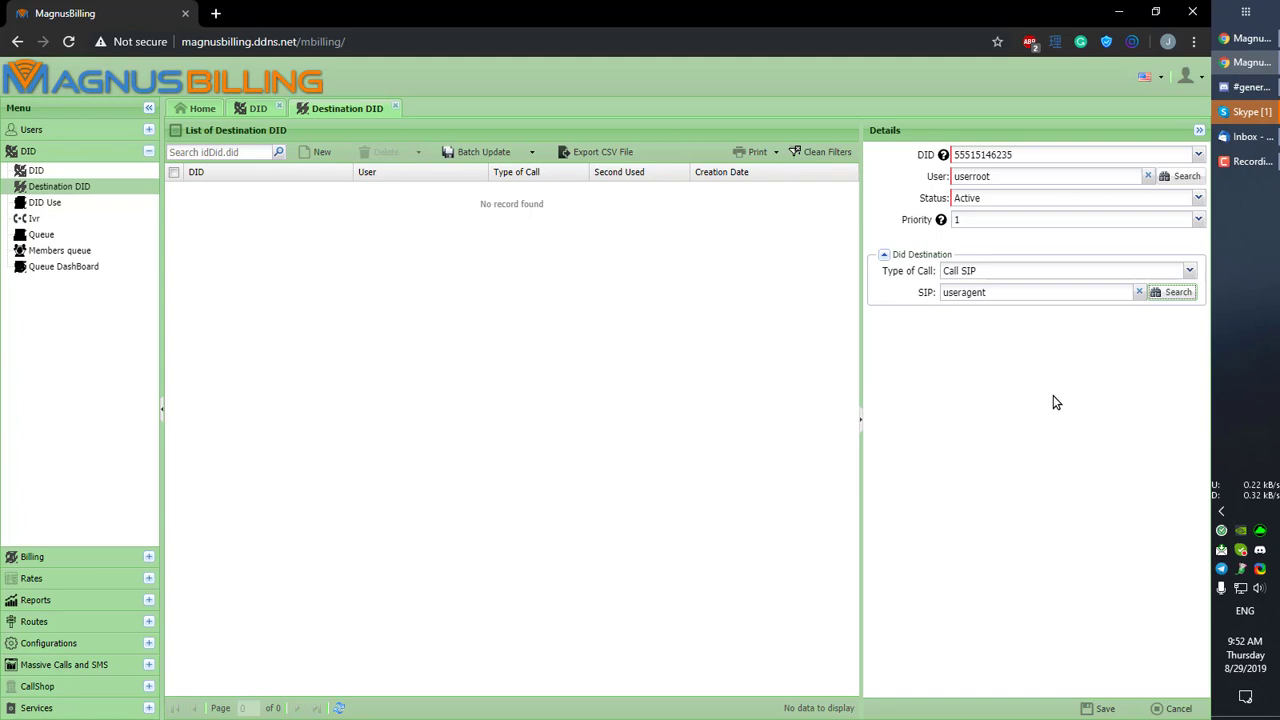
pyautogui.click(997, 272)
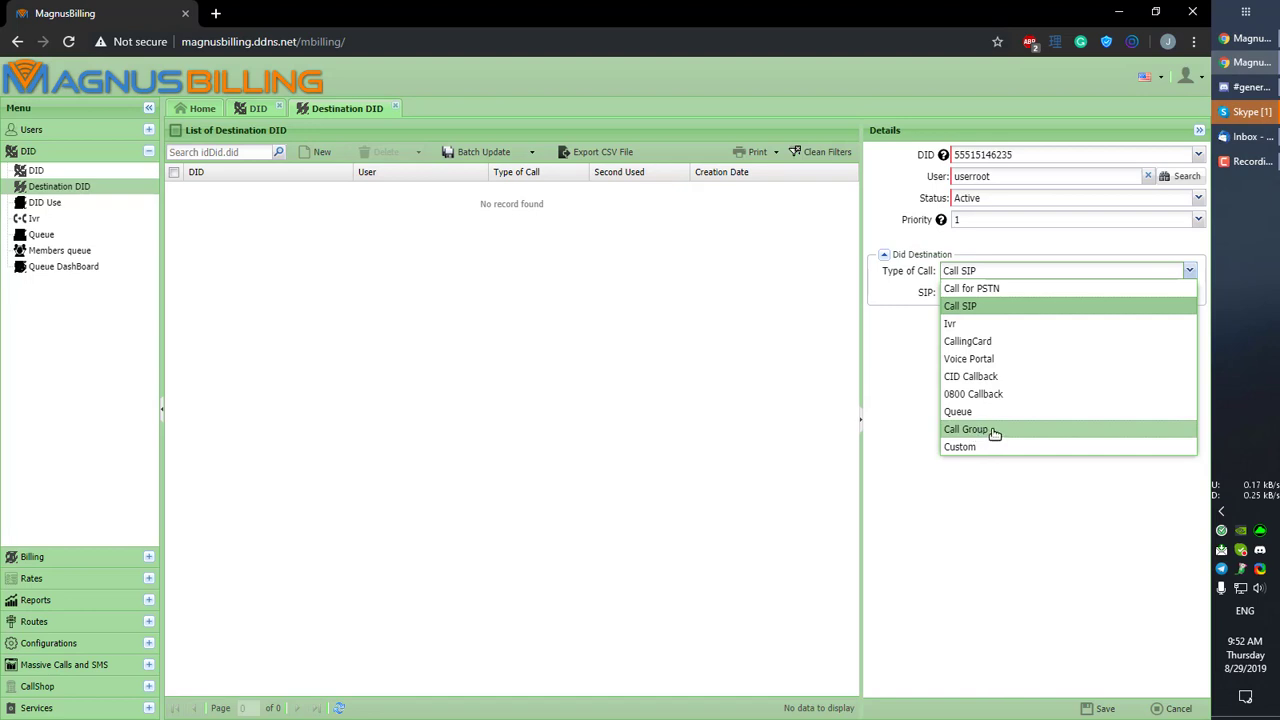
pyautogui.click(994, 270)
pyautogui.click(1100, 707)
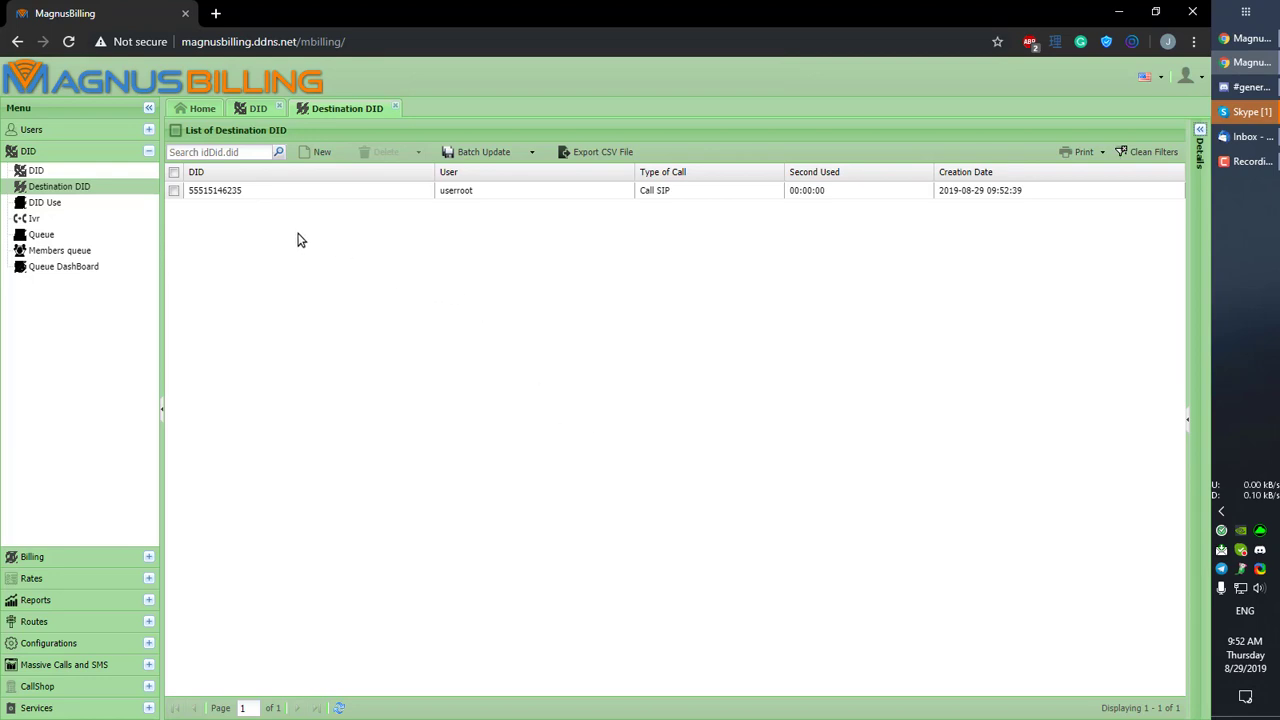
pyautogui.click(257, 108)
pyautogui.click(449, 192)
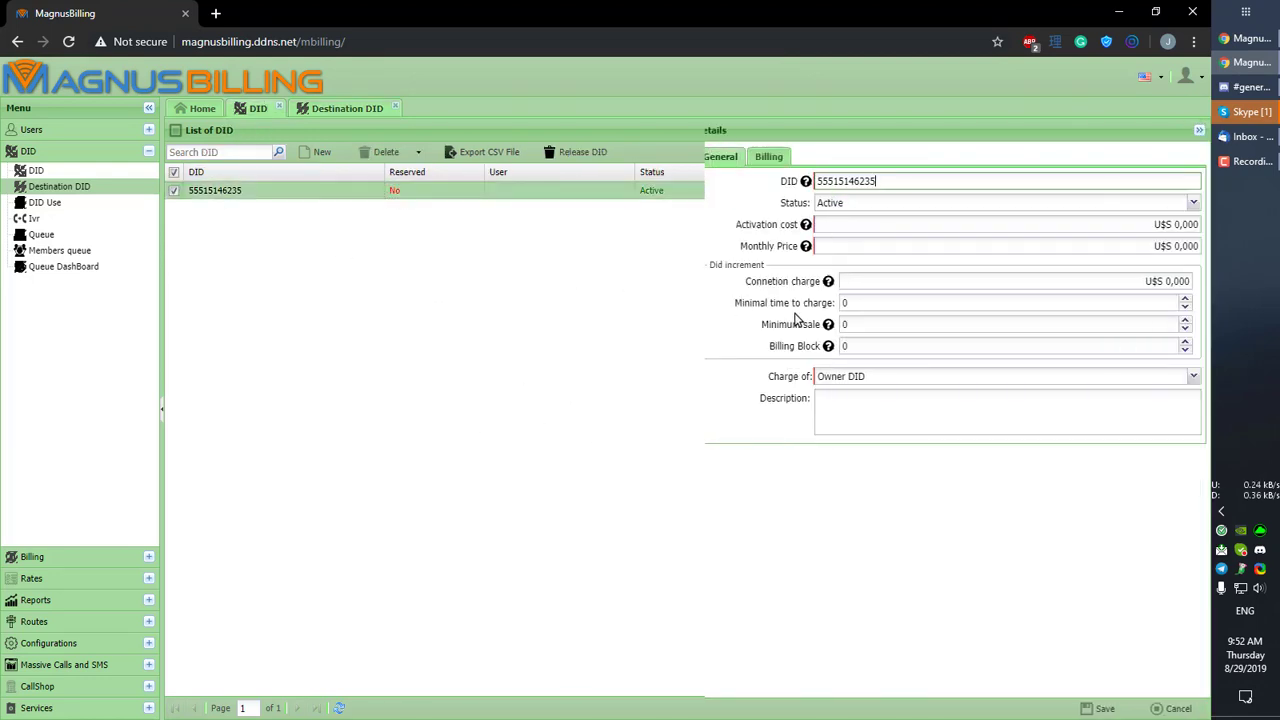
pyautogui.click(1178, 708)
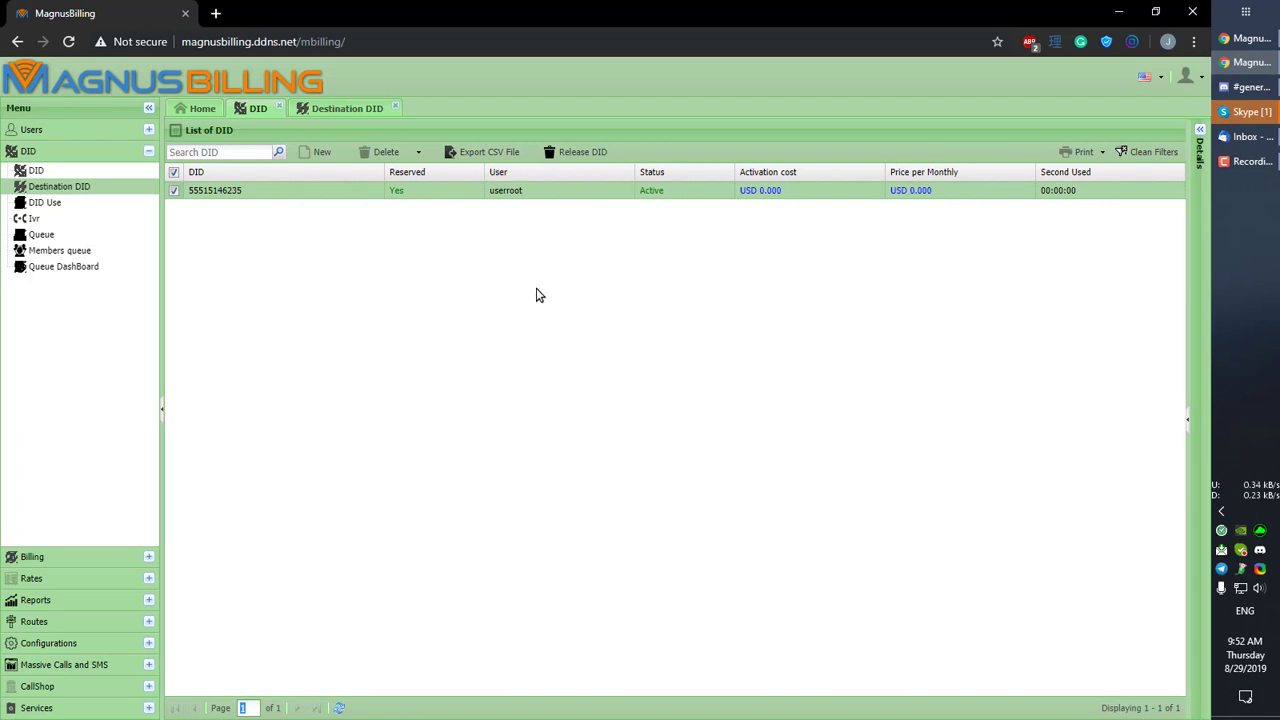
pyautogui.click(569, 192)
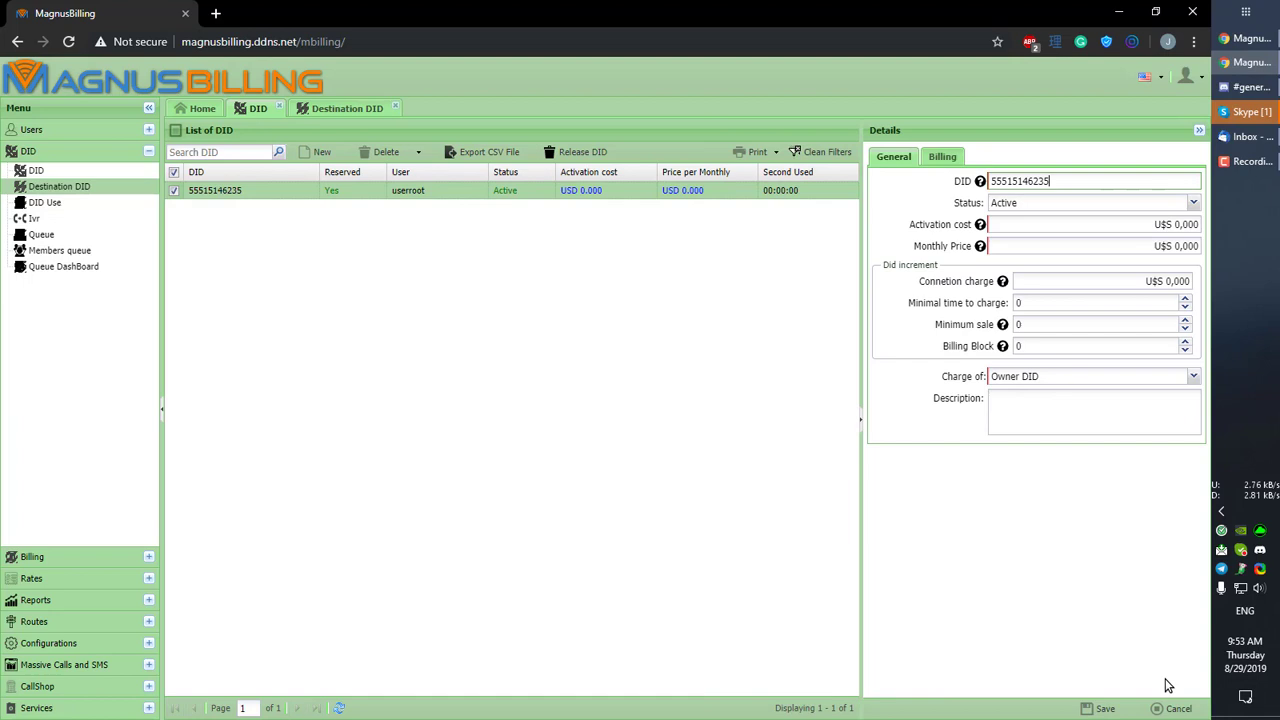
pyautogui.click(1176, 708)
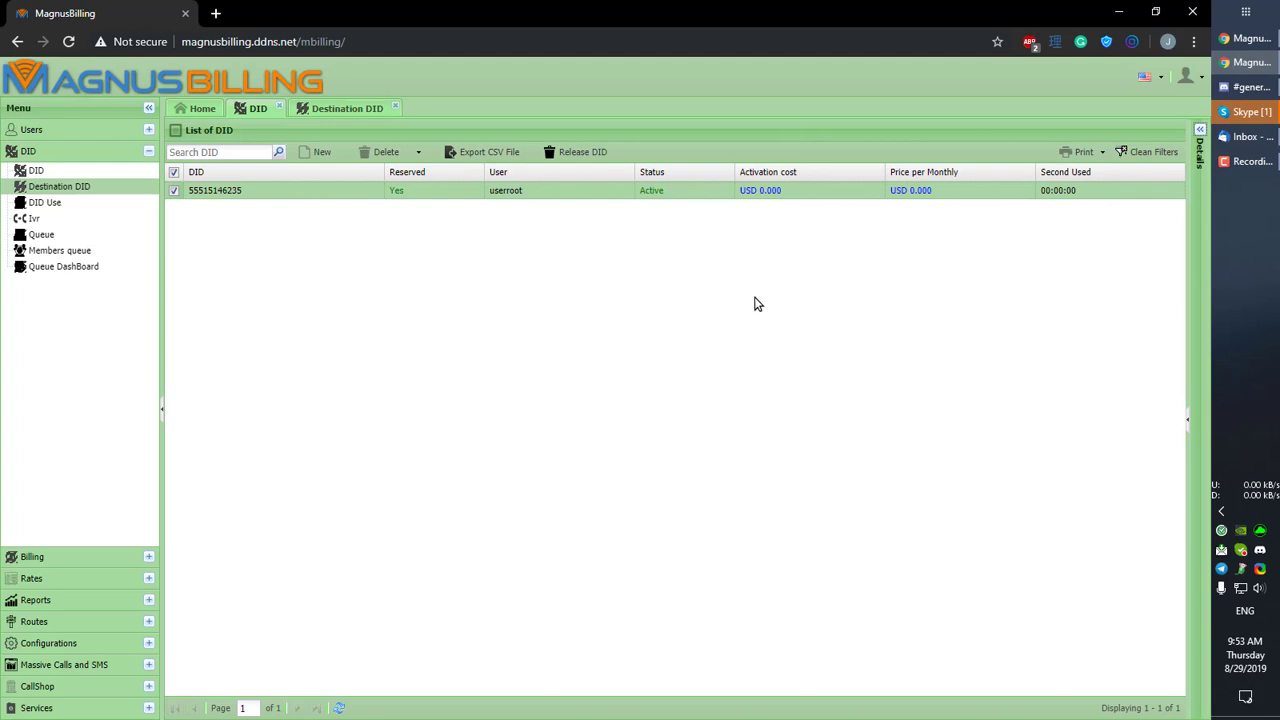
pyautogui.click(755, 216)
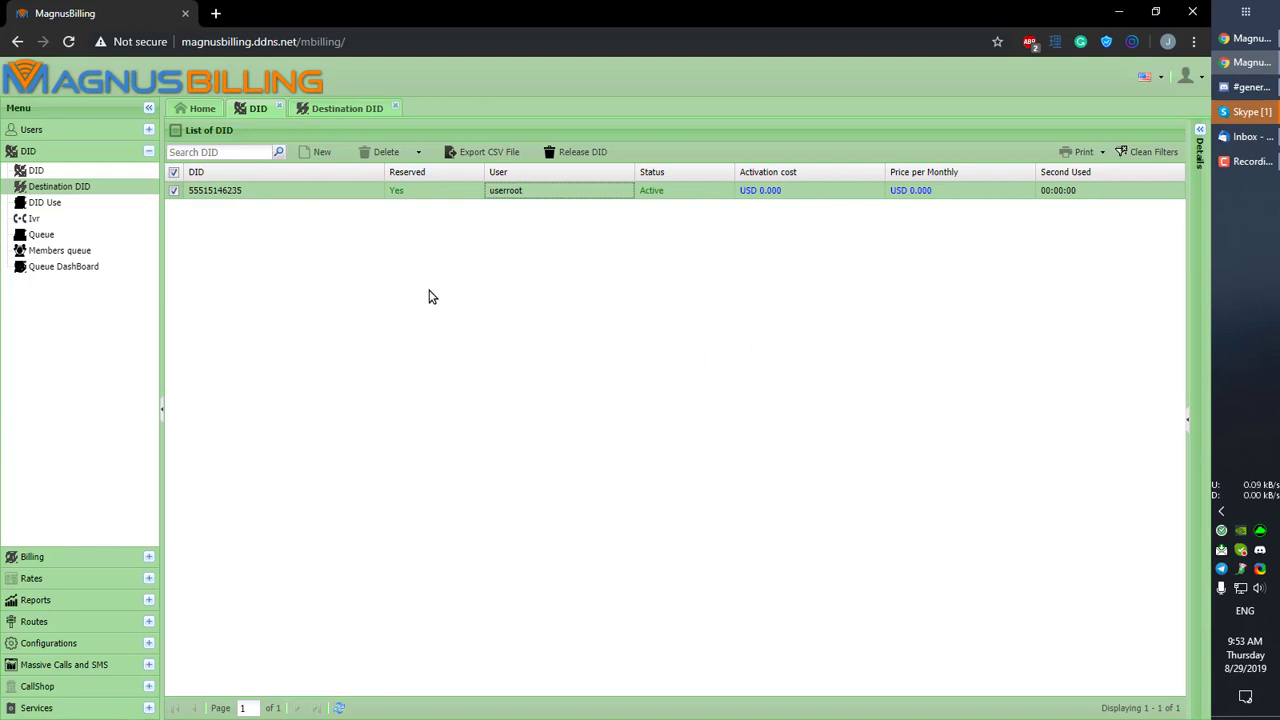
pyautogui.click(335, 108)
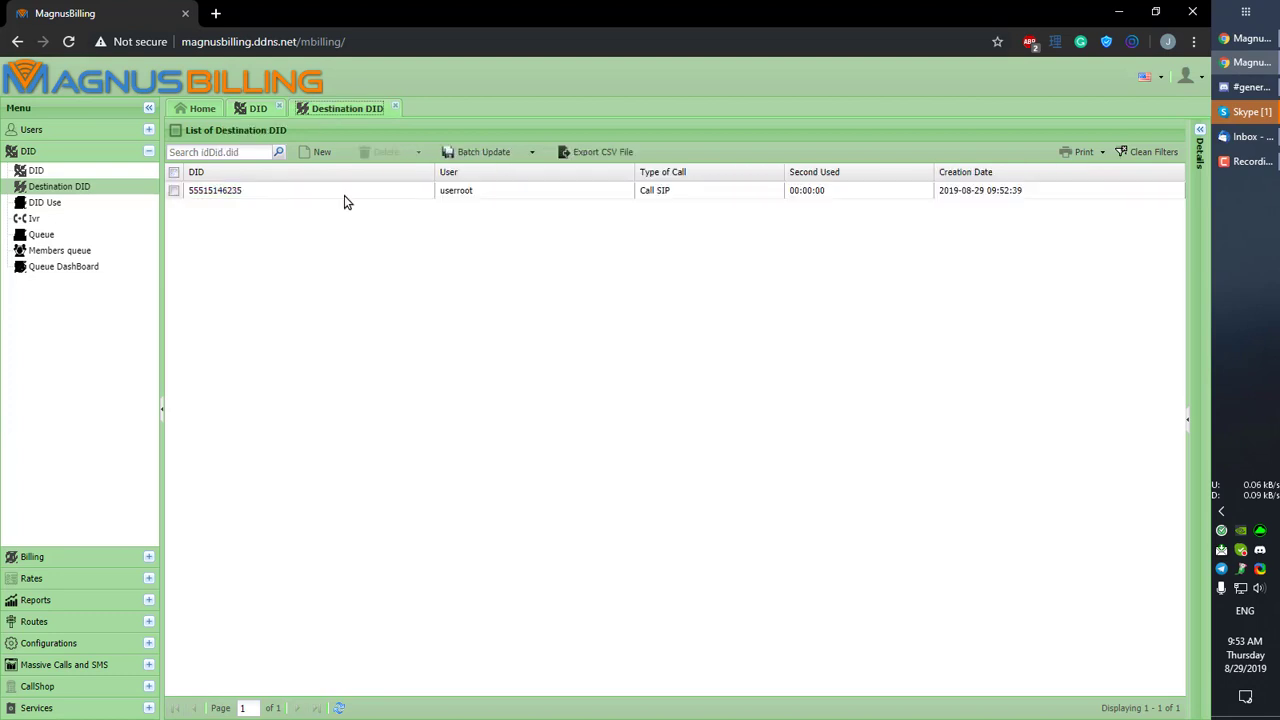
pyautogui.click(339, 708)
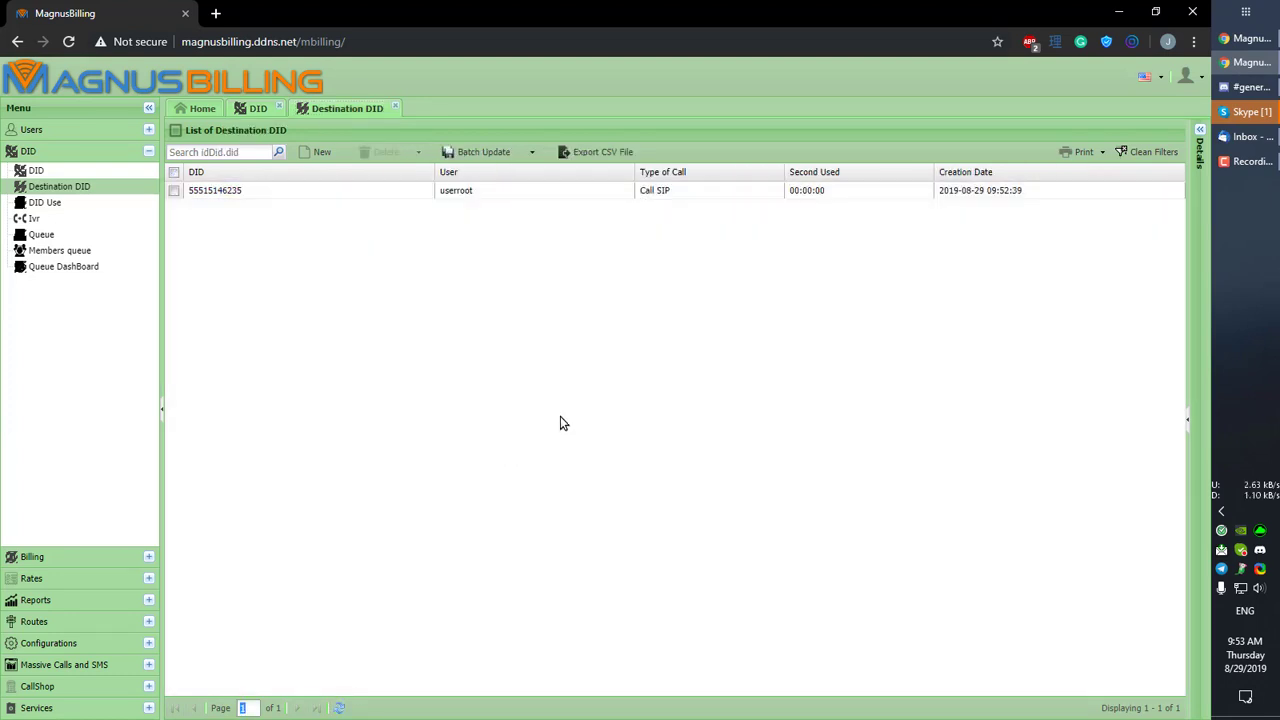